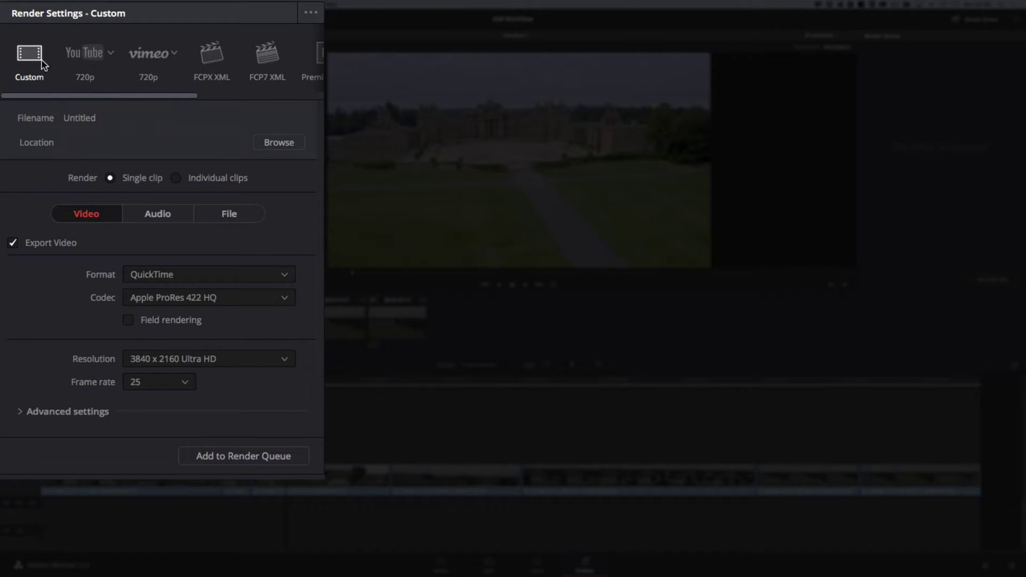
Step: Review the YouTube preset's resolution options and adjust the Render Settings panel
click(110, 52)
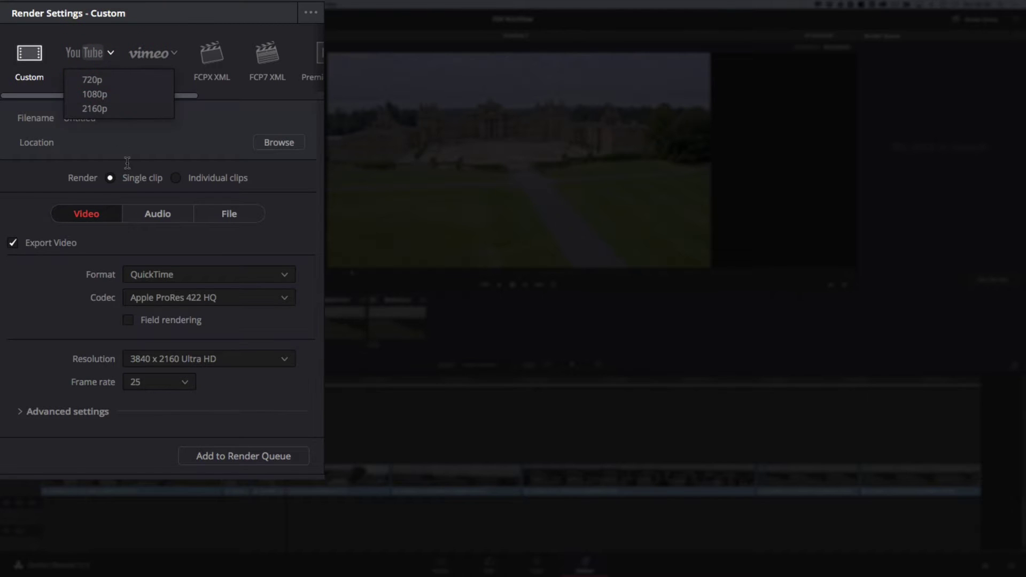
click(174, 126)
mouse_move(131, 102)
mouse_down()
mouse_move(307, 98)
mouse_move(192, 94)
mouse_move(213, 103)
mouse_up()
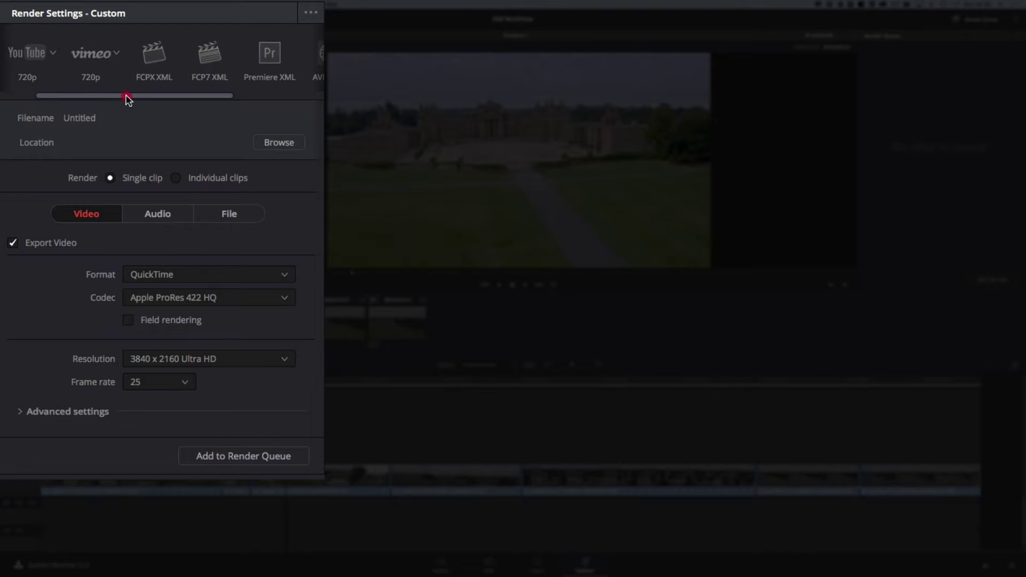
drag(128, 99, 75, 80)
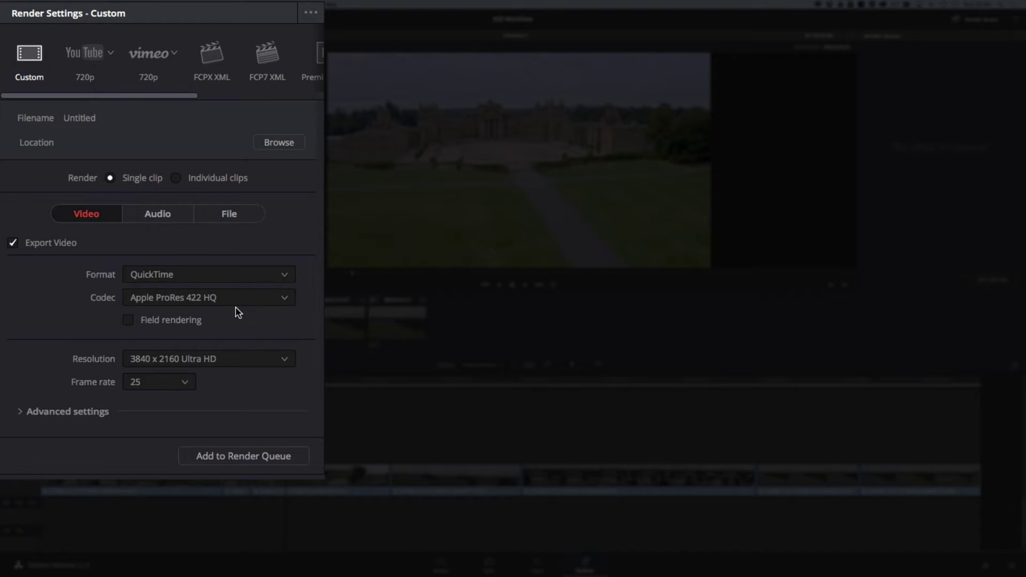
Step: Render individual clips using the Apple ProRes 4444 XQ codec
click(187, 179)
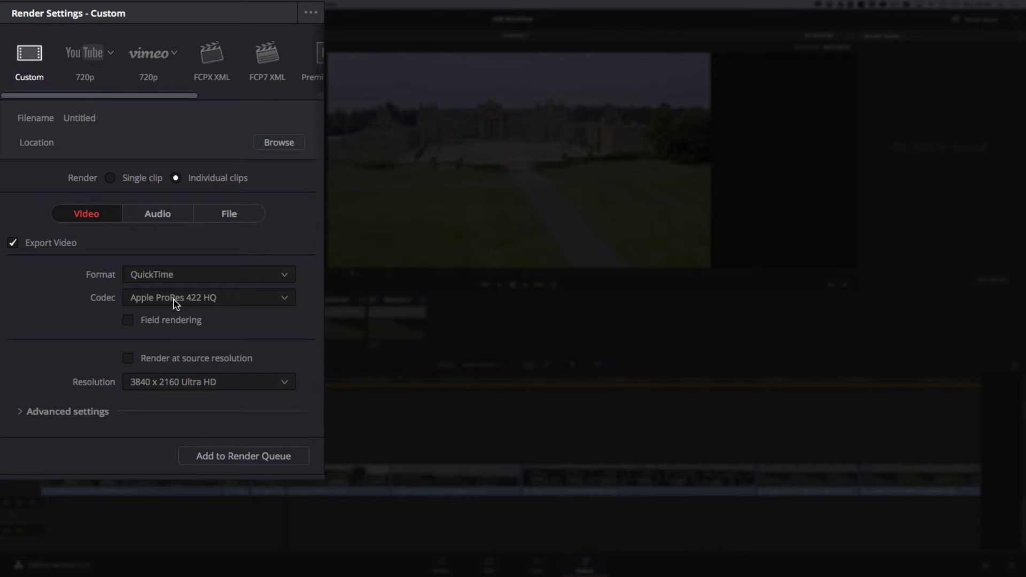
click(242, 300)
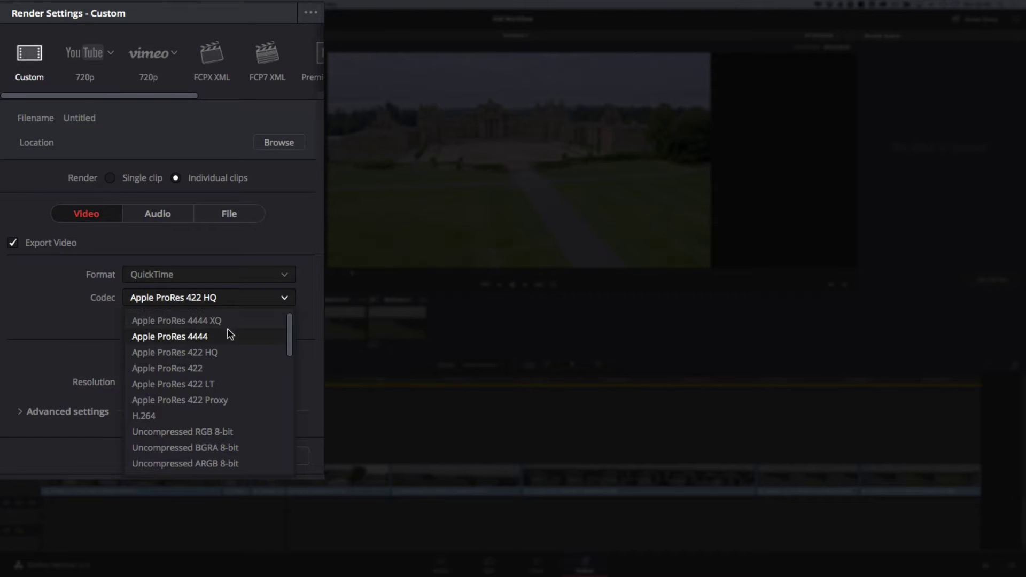
click(186, 337)
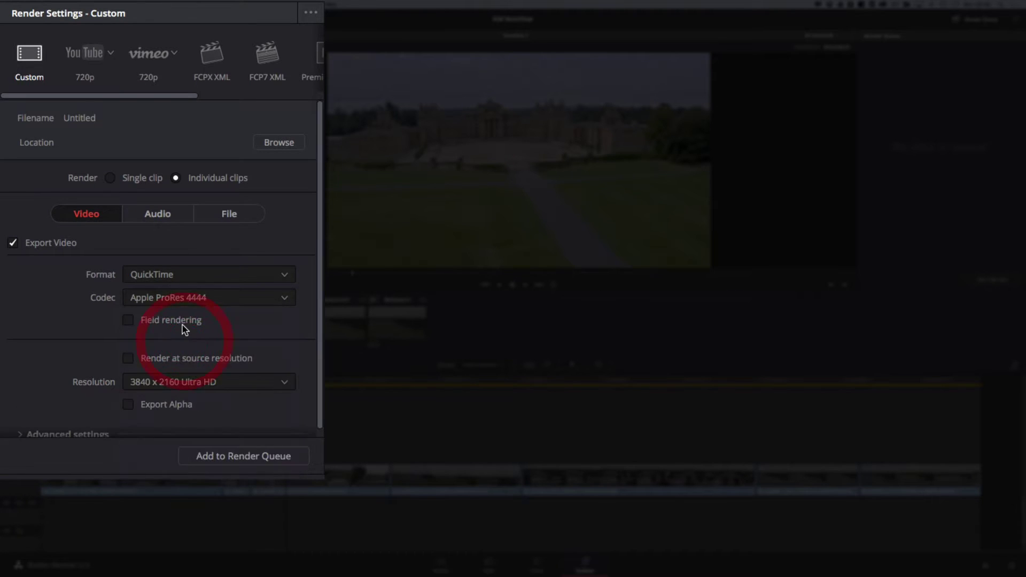
click(289, 300)
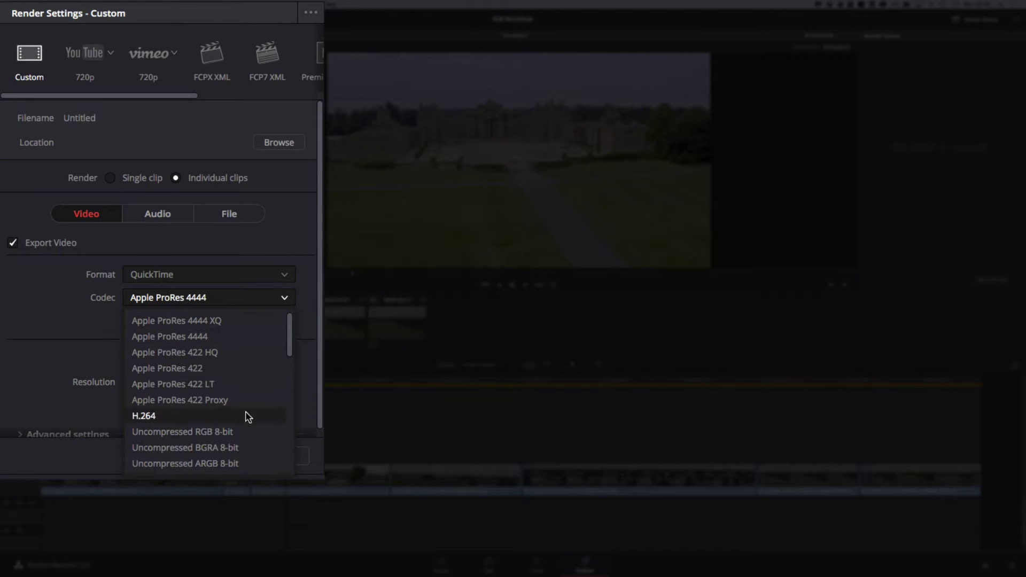
scroll(244, 415, down, 3)
scroll(243, 416, down, 1)
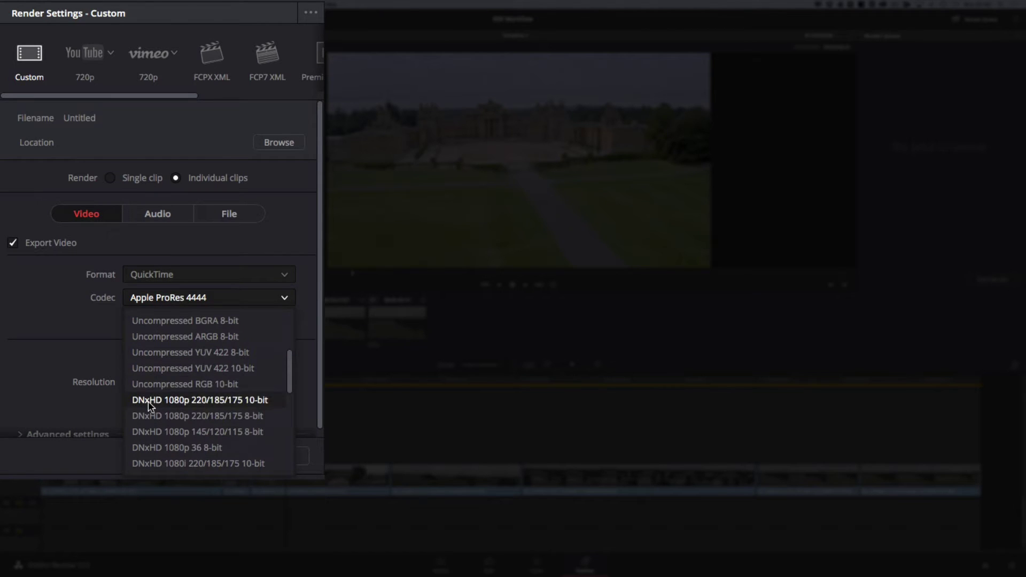
scroll(156, 405, down, 5)
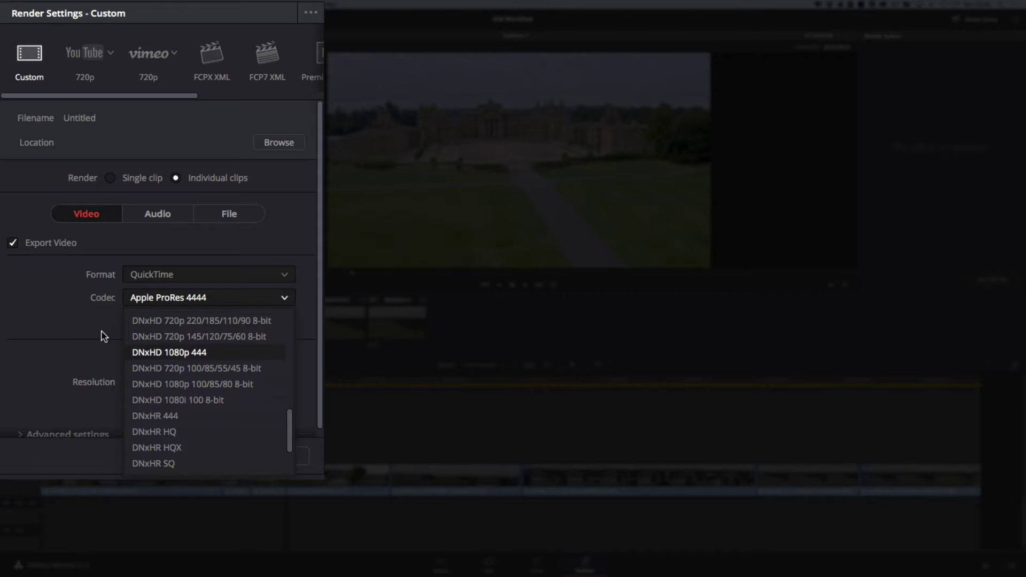
scroll(199, 373, up, 5)
click(241, 320)
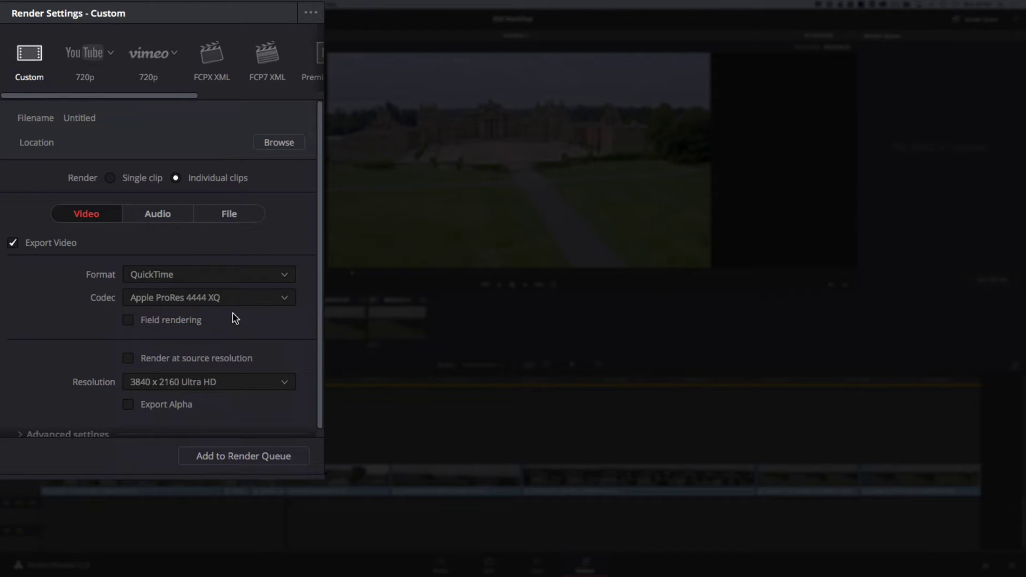
Step: Set the output resolution to 1920 x 1080 HD
scroll(247, 331, down, 1)
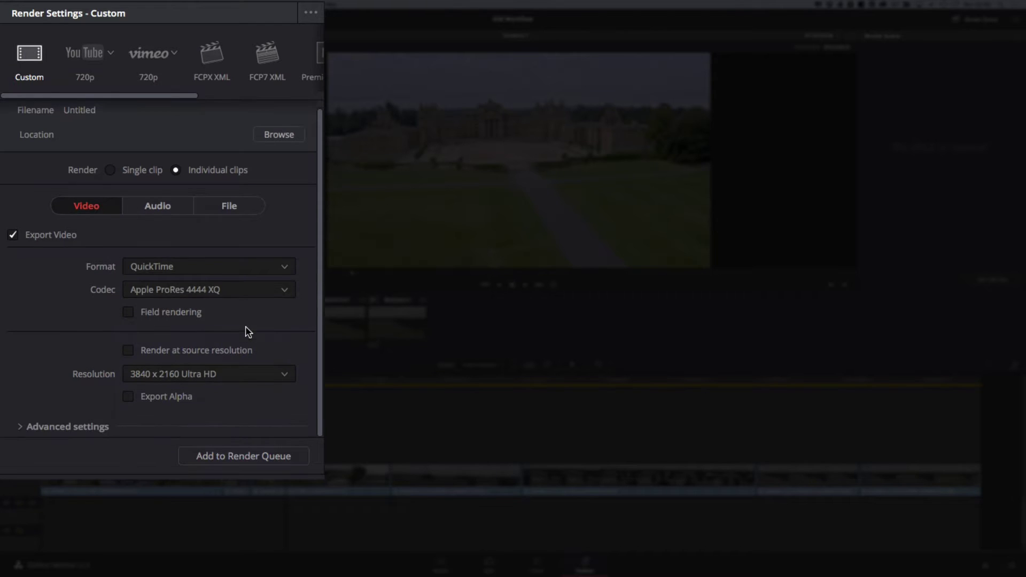
click(245, 377)
click(203, 424)
Step: Enable Force sizing and Force debayer to highest quality in Advanced Settings, then collapse them
click(21, 426)
scroll(67, 375, down, 3)
scroll(62, 374, down, 4)
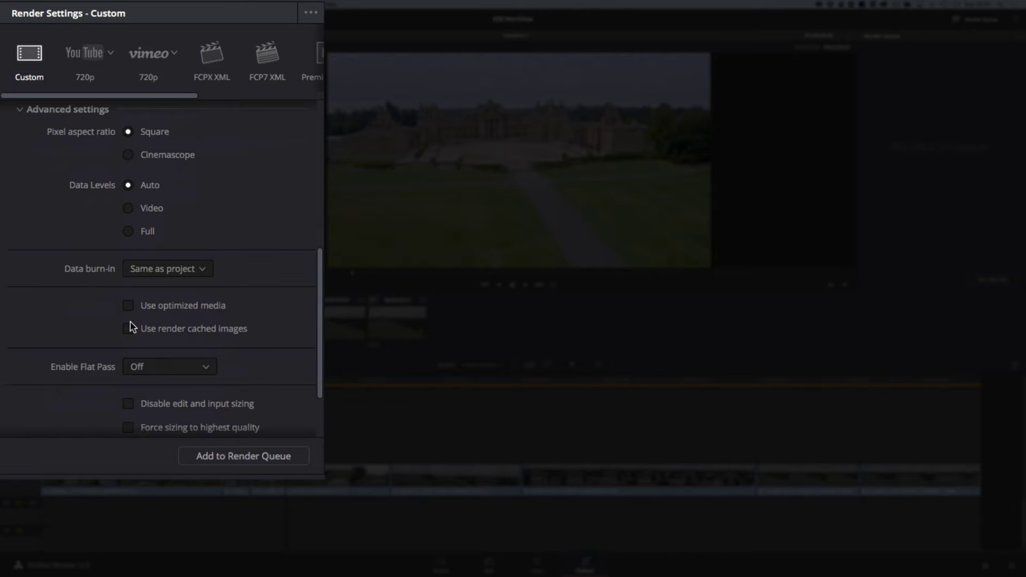
scroll(91, 326, down, 3)
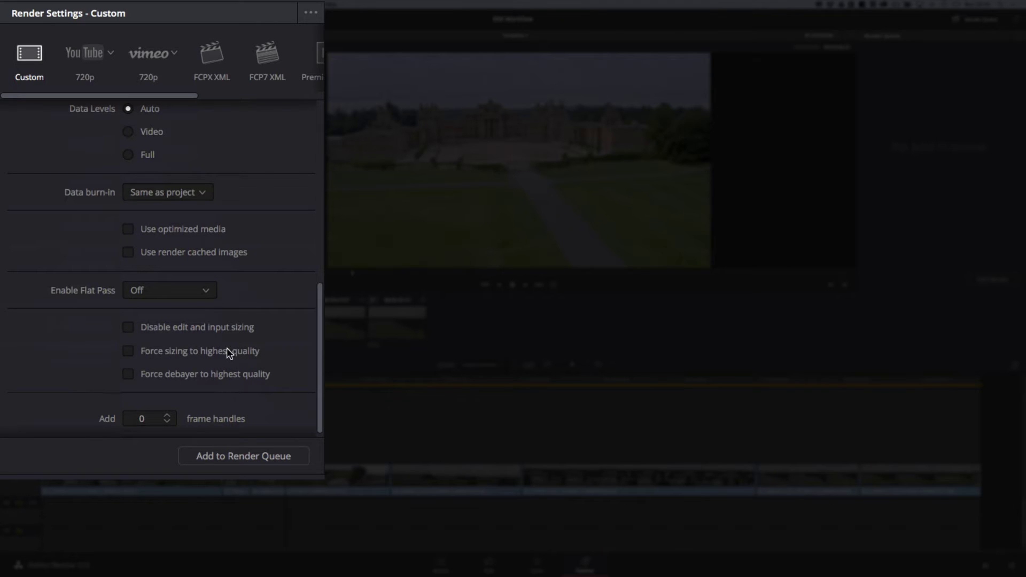
click(128, 374)
click(129, 352)
scroll(251, 361, up, 8)
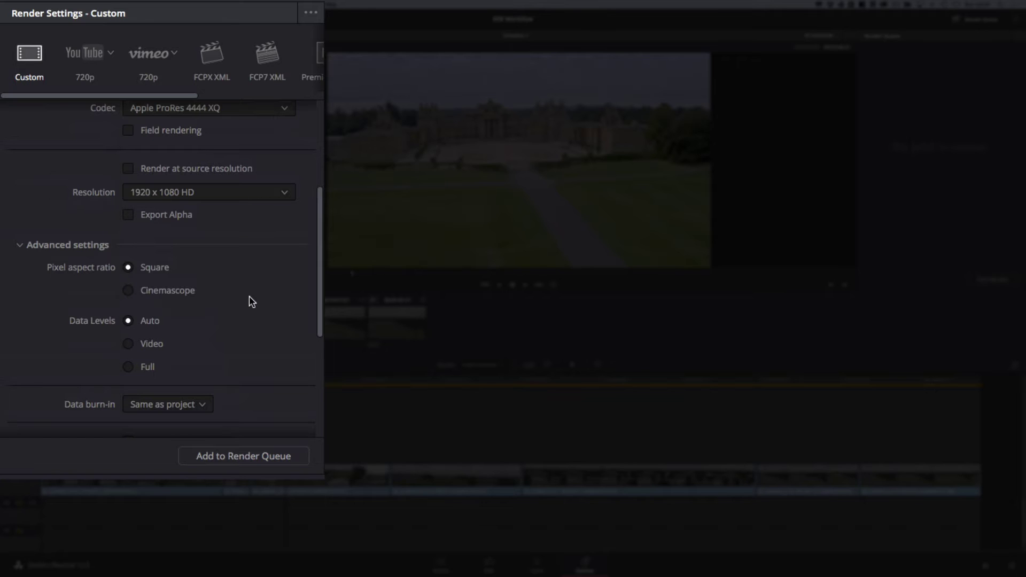
scroll(250, 302, down, 8)
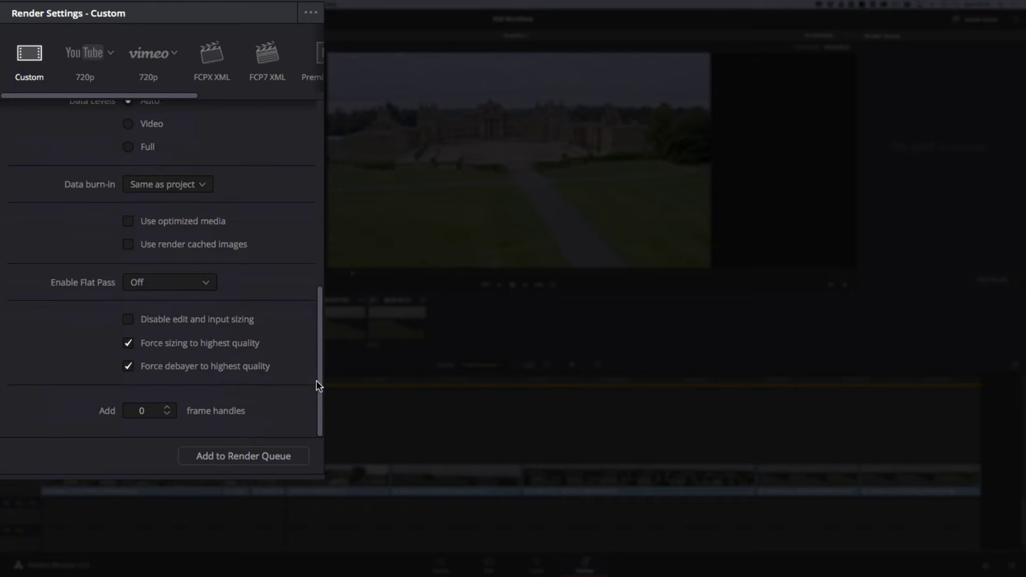
drag(319, 384, 322, 270)
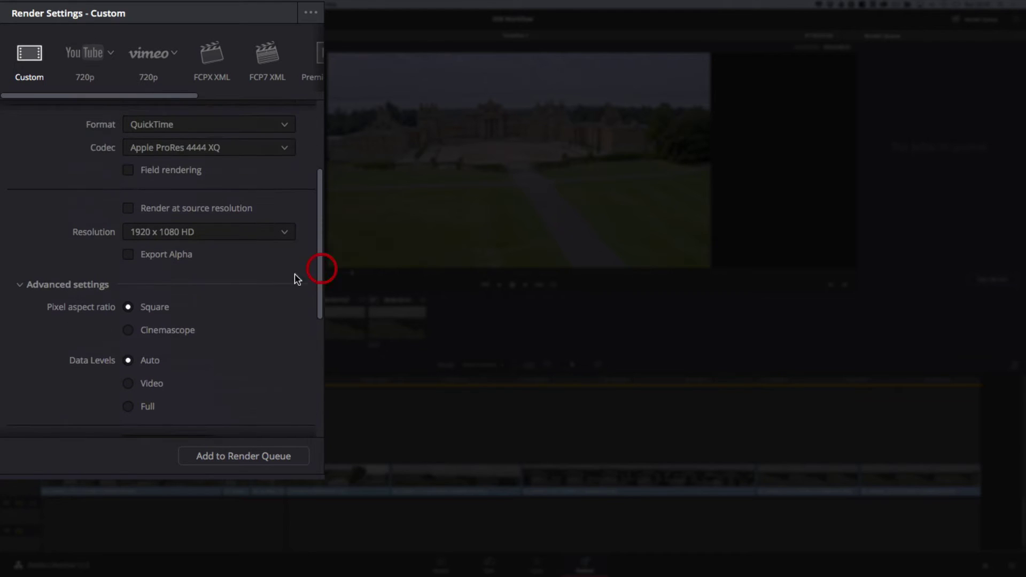
click(22, 287)
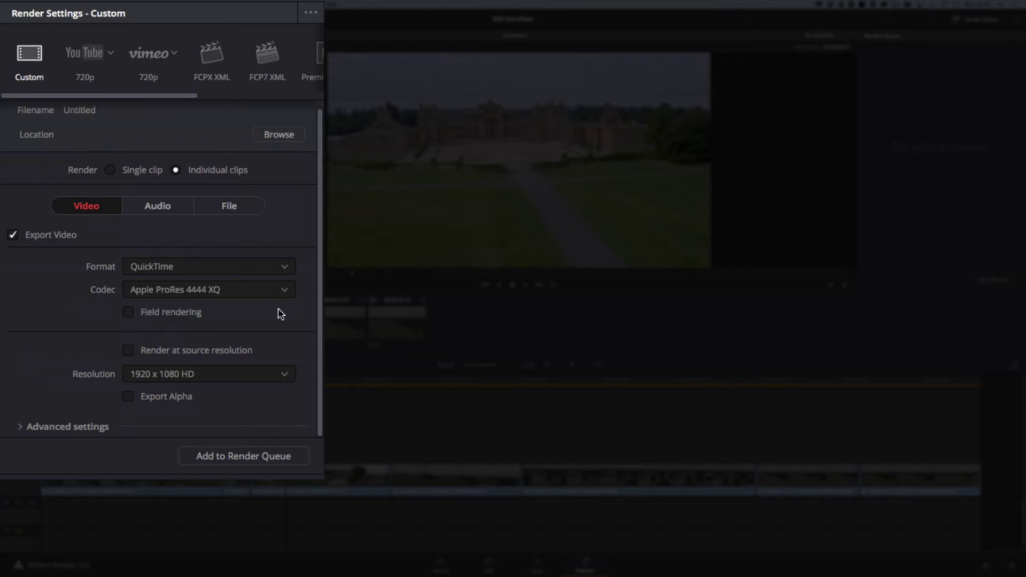
Step: Uncheck Export Audio and bring up the File naming settings
click(155, 210)
click(12, 243)
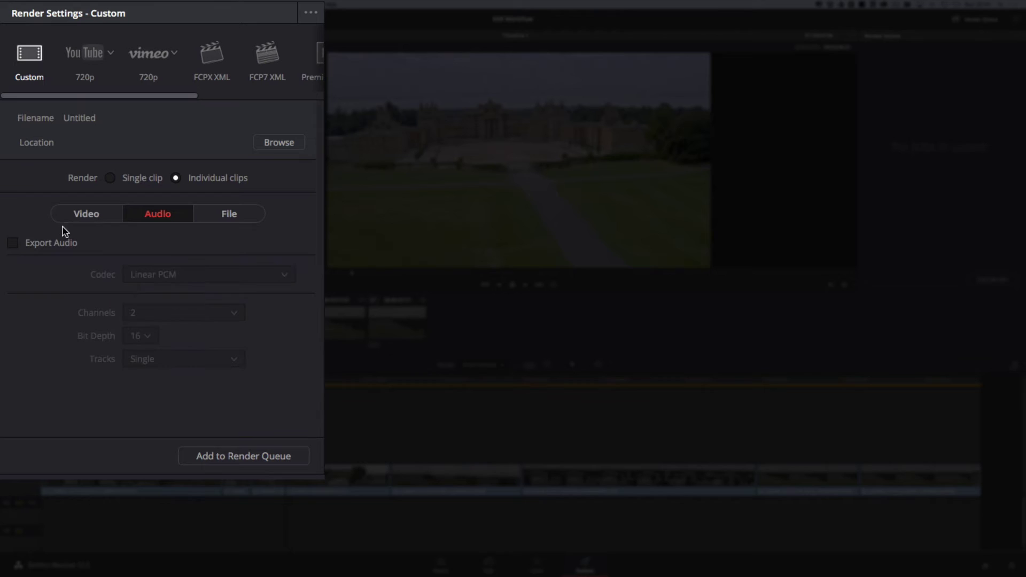
click(222, 213)
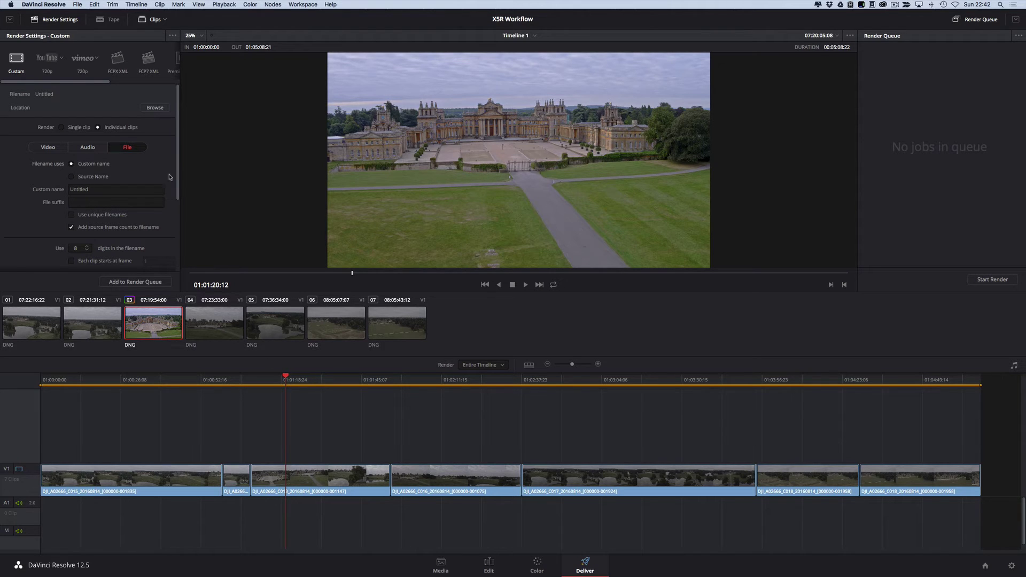
Step: Name output files by Source Name with a unique suffix using 3 digits
scroll(180, 164, down, 1)
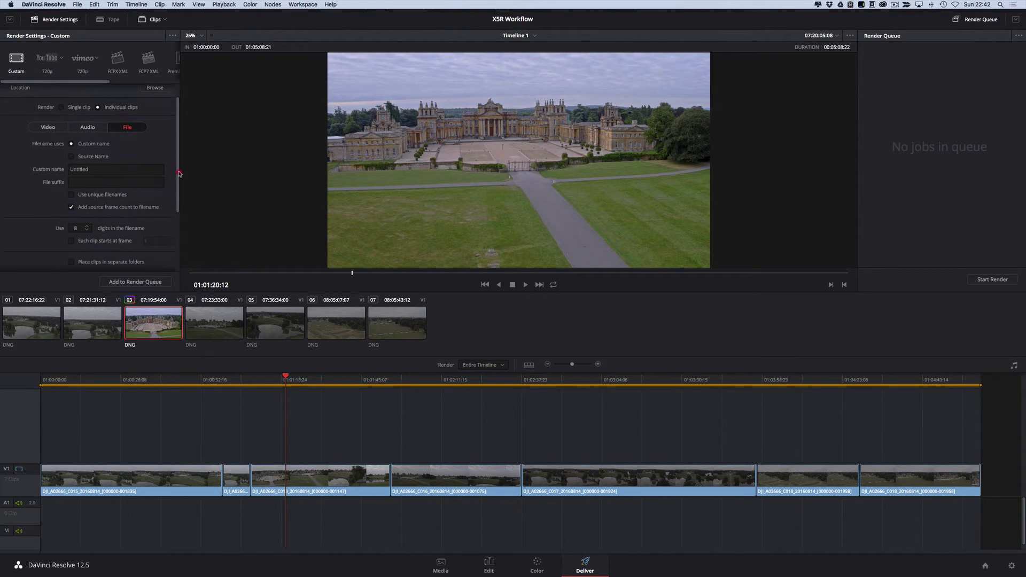
scroll(179, 174, up, 1)
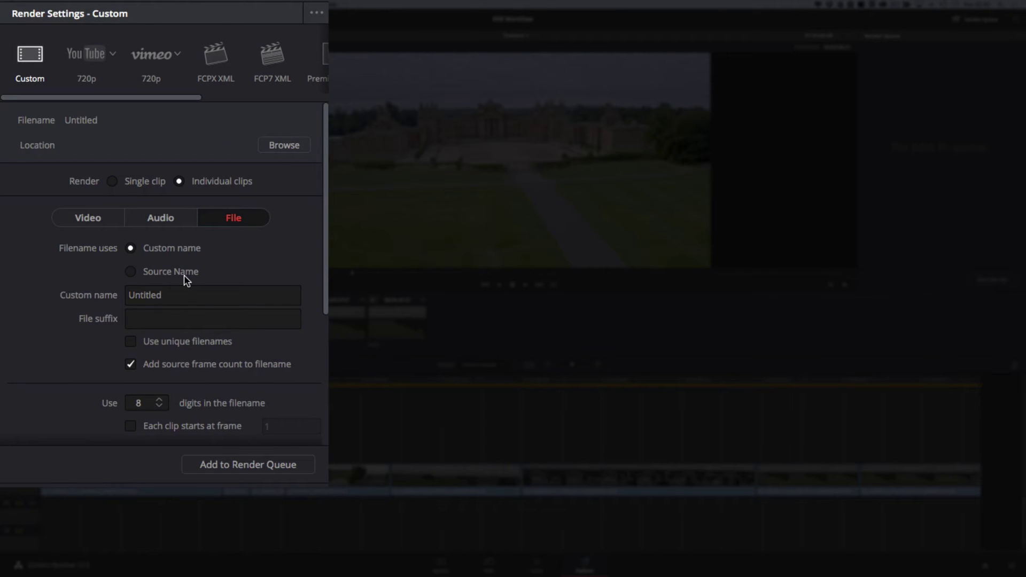
click(164, 273)
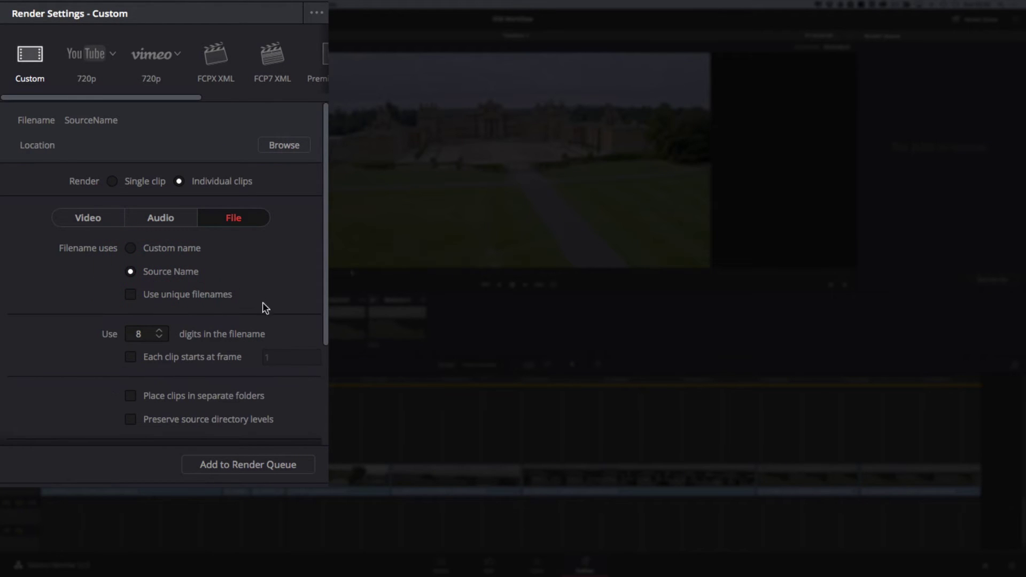
click(130, 295)
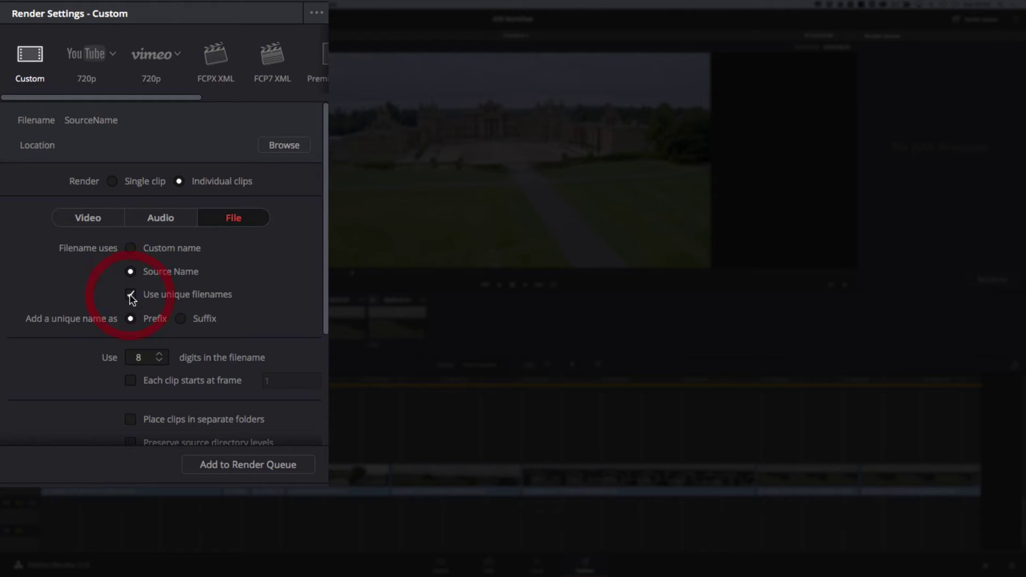
click(180, 319)
triple_click(159, 360)
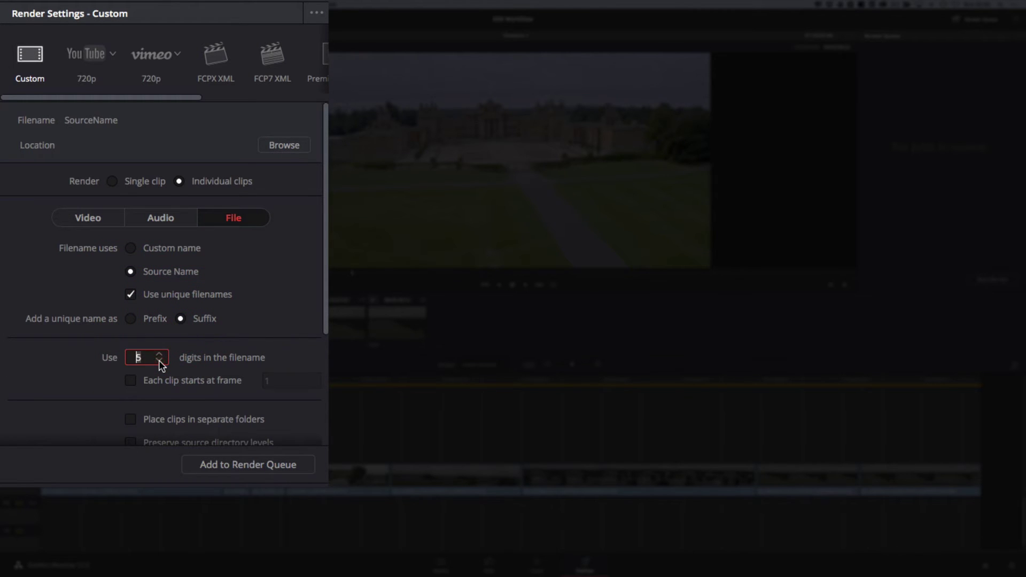
click(160, 363)
click(161, 364)
click(259, 305)
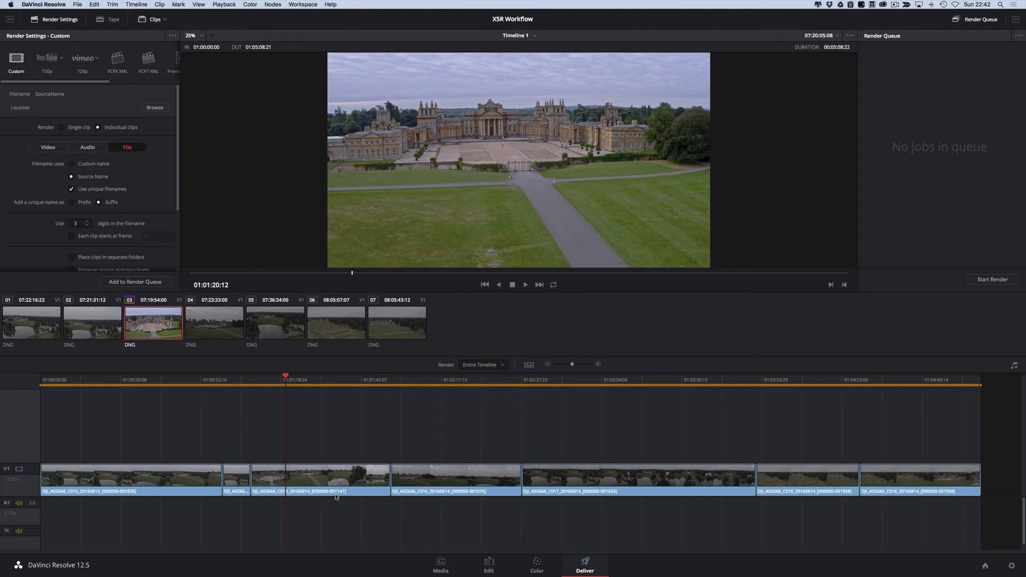
click(795, 478)
super+click(901, 481)
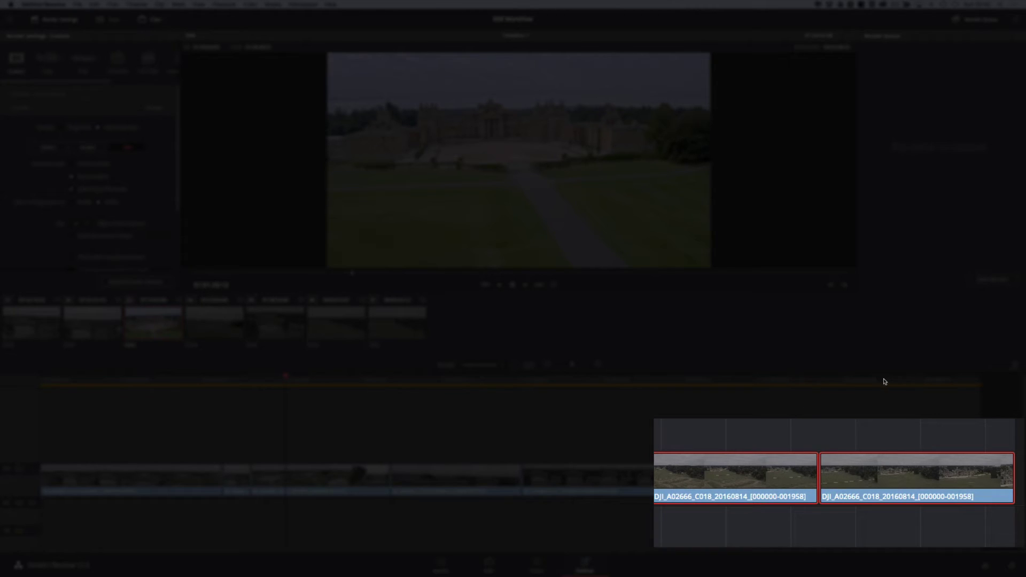
key(super+shift+a)
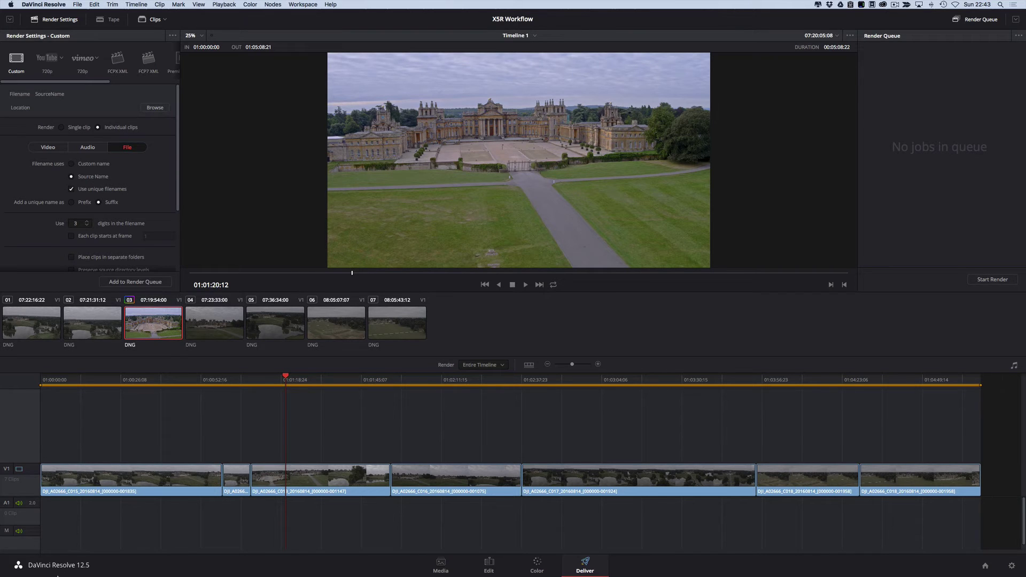
key(alt+super+d)
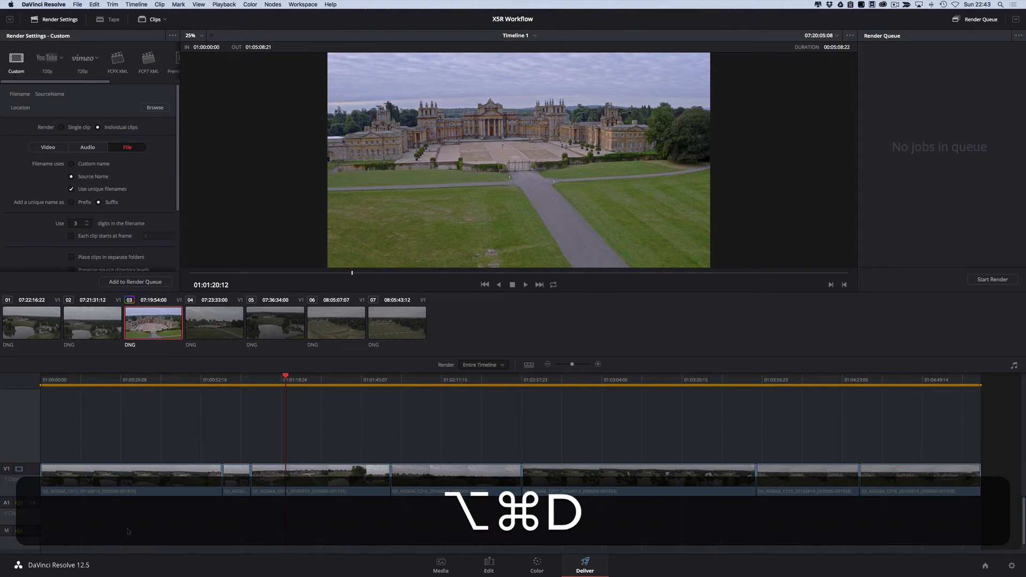
click(127, 530)
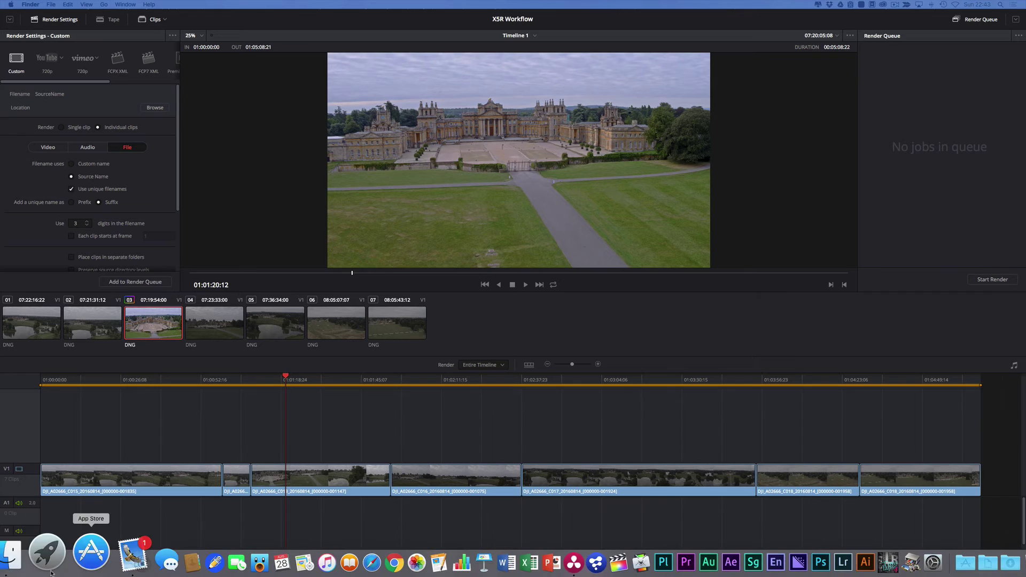
key(super+n)
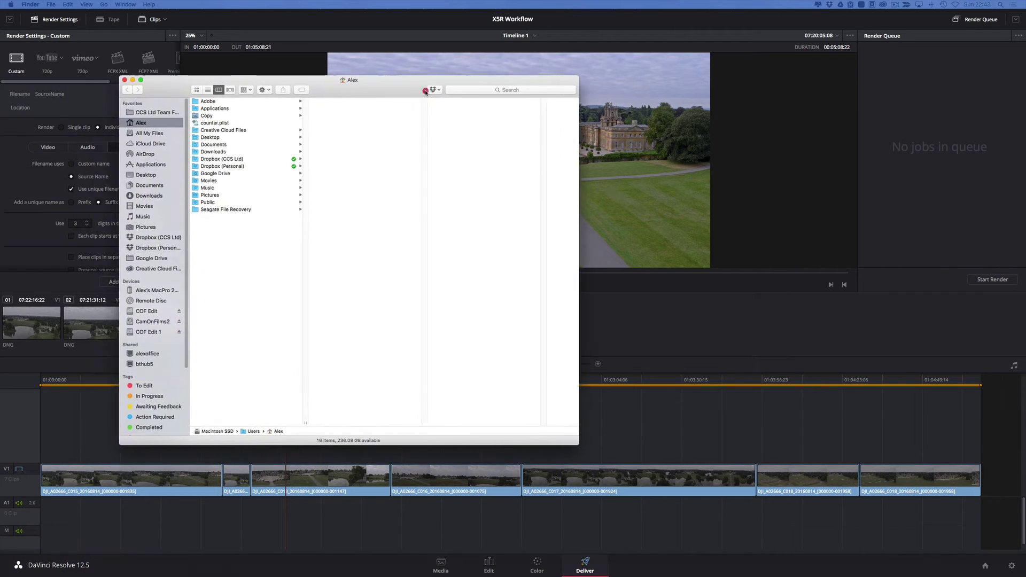
drag(403, 103, 488, 87)
click(247, 288)
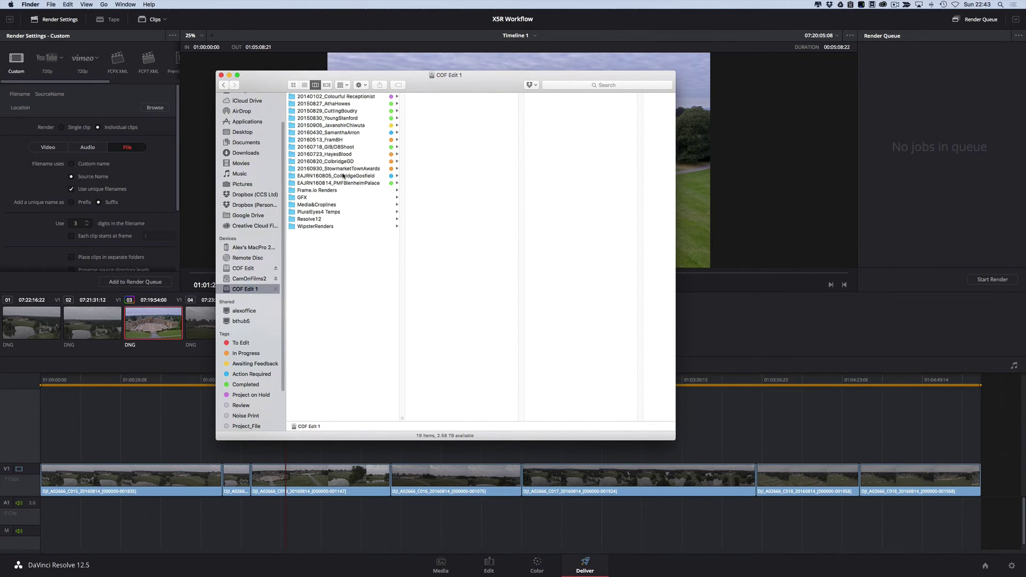
click(342, 183)
click(439, 111)
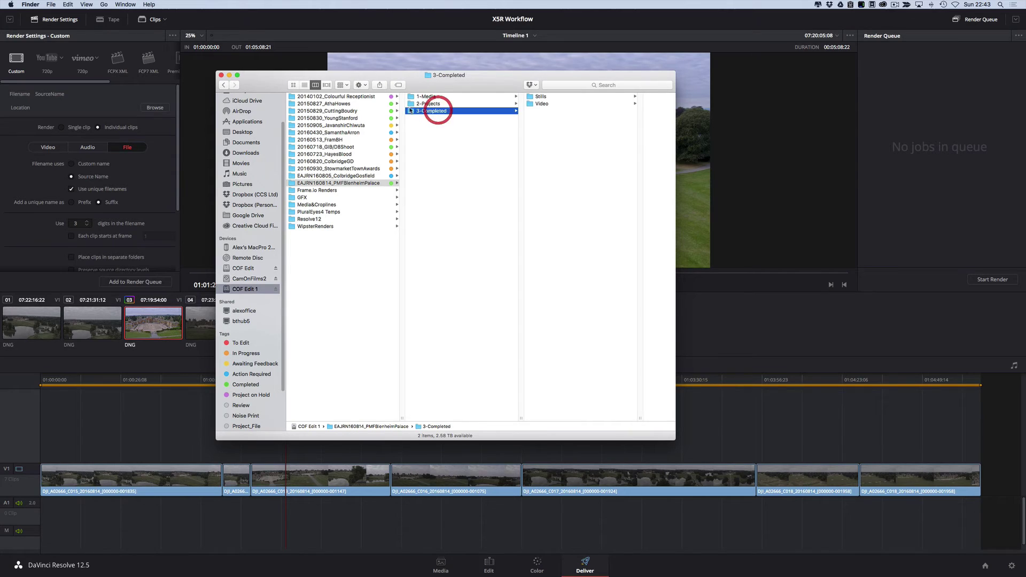
click(546, 104)
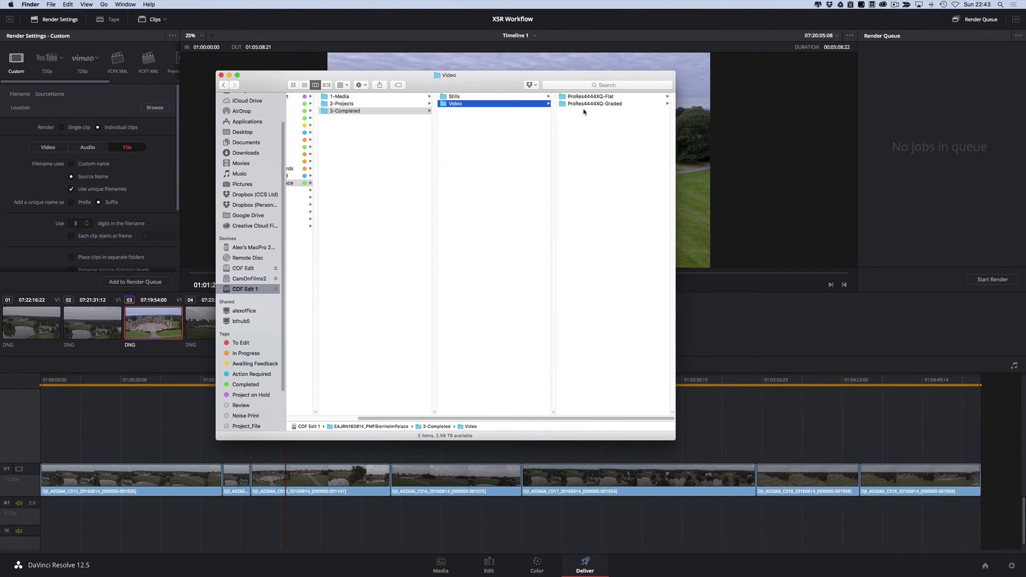
click(587, 97)
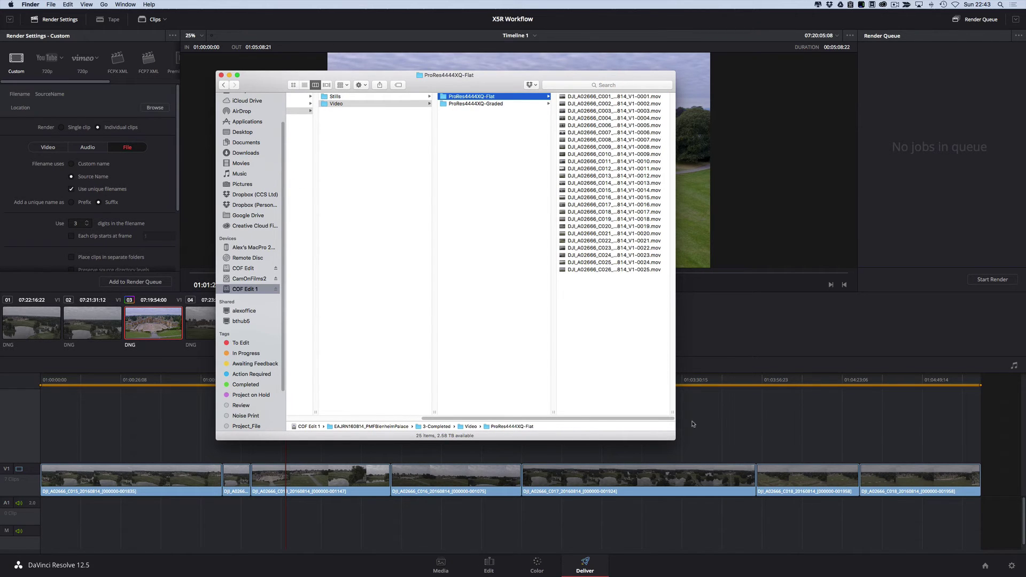
drag(674, 412, 800, 413)
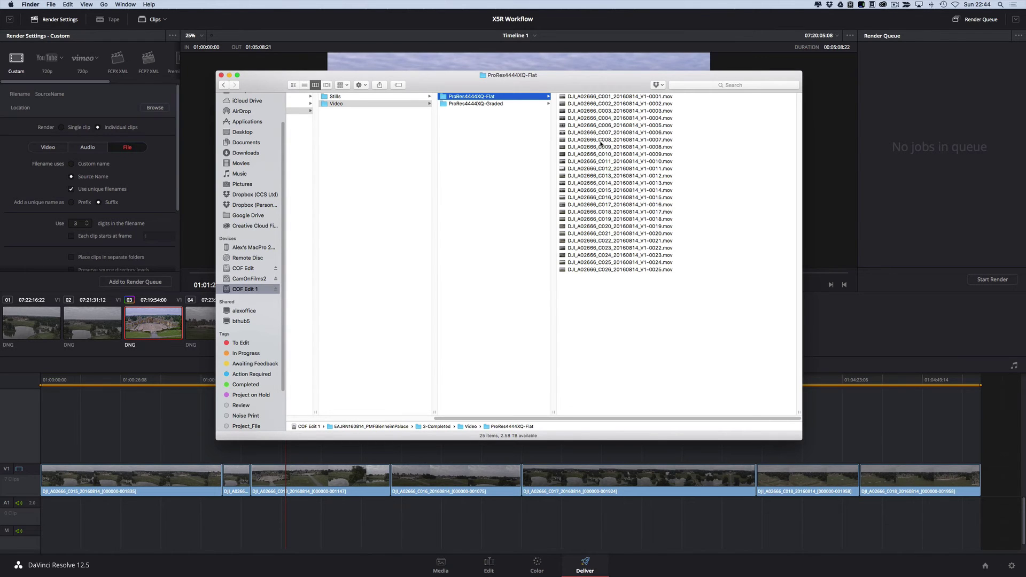
key(super+a)
click(221, 74)
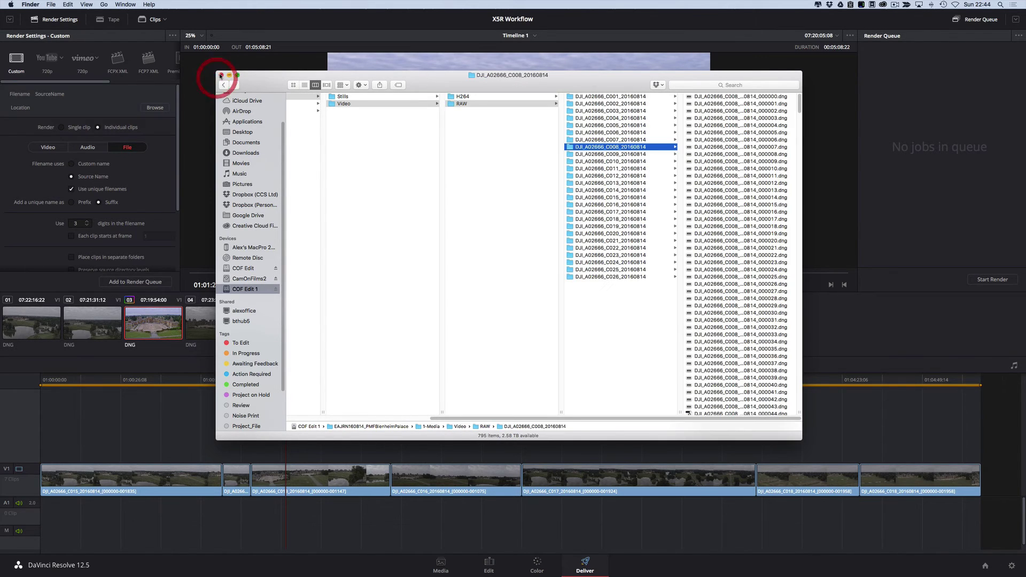
Step: Browse the COF Edit 1 drive for a destination, then cancel without choosing a folder
click(155, 107)
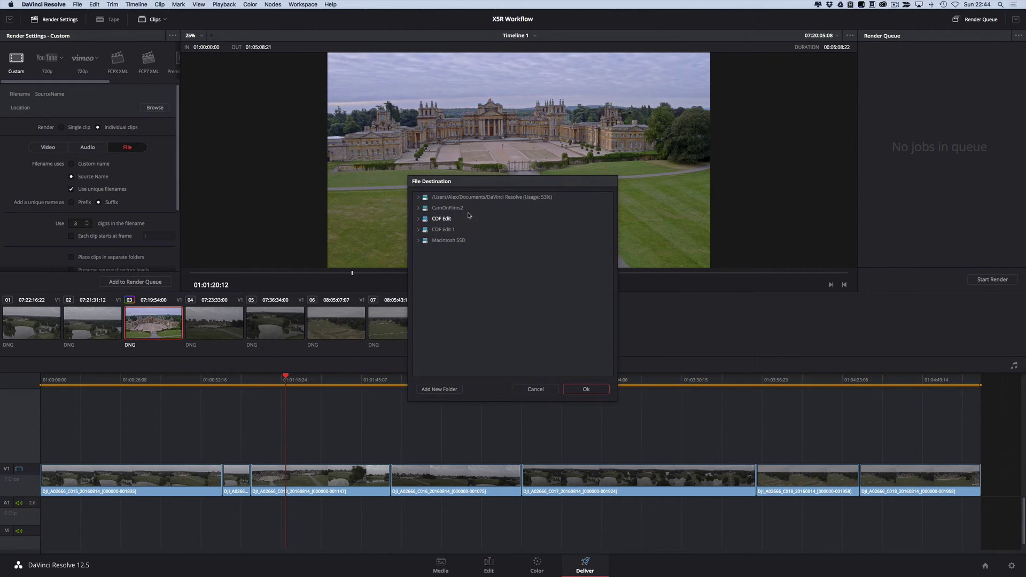
click(418, 230)
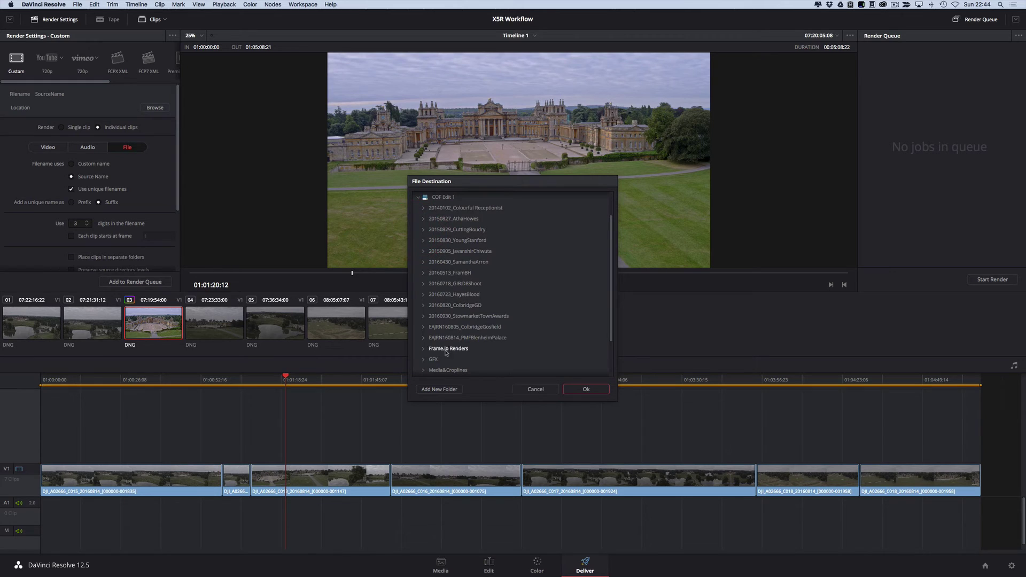
click(533, 390)
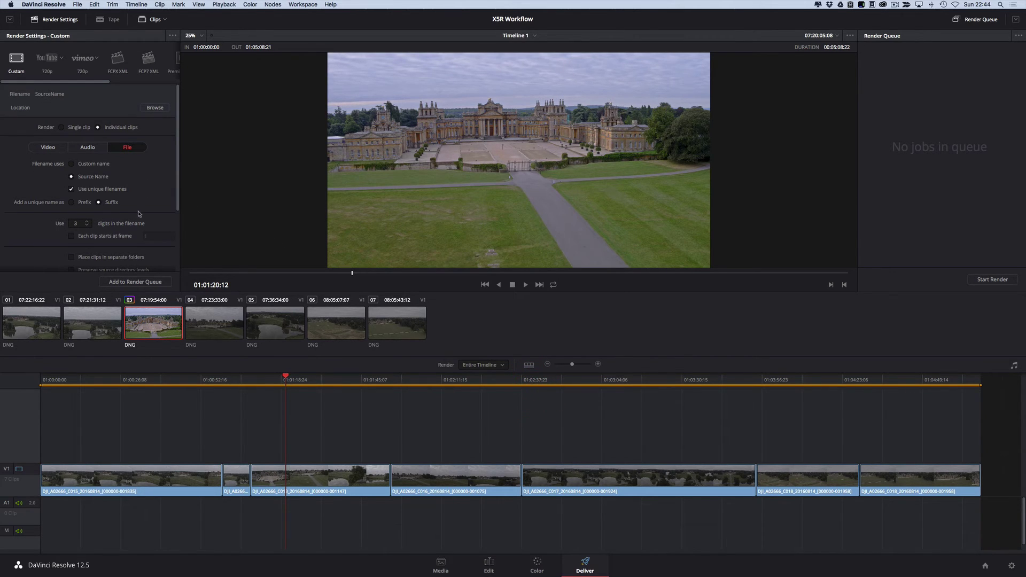
drag(175, 163, 177, 230)
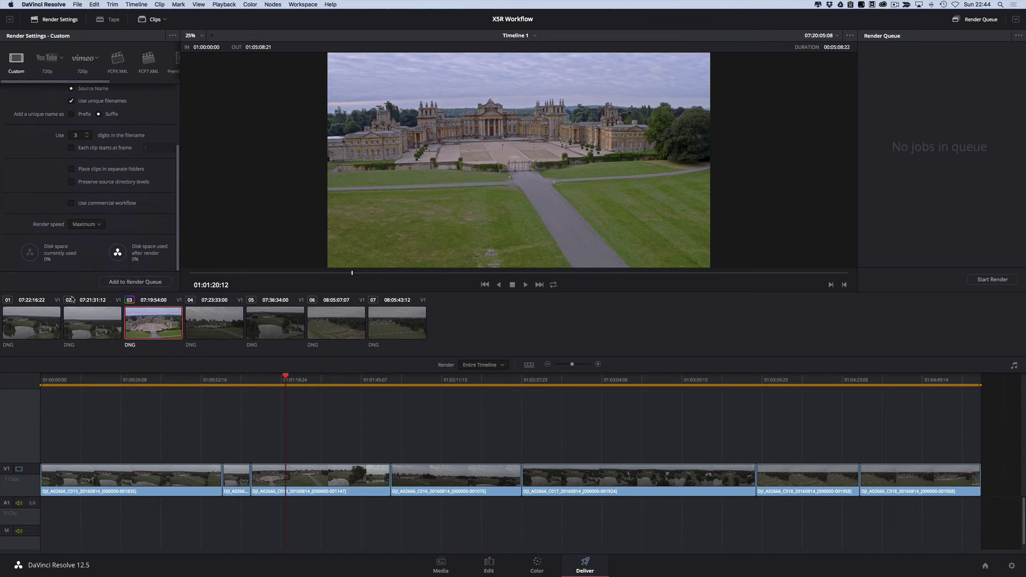
Step: Add the job to the render queue, saving to 3-Completed/Video/ProRes4444XQ-Flat
click(118, 283)
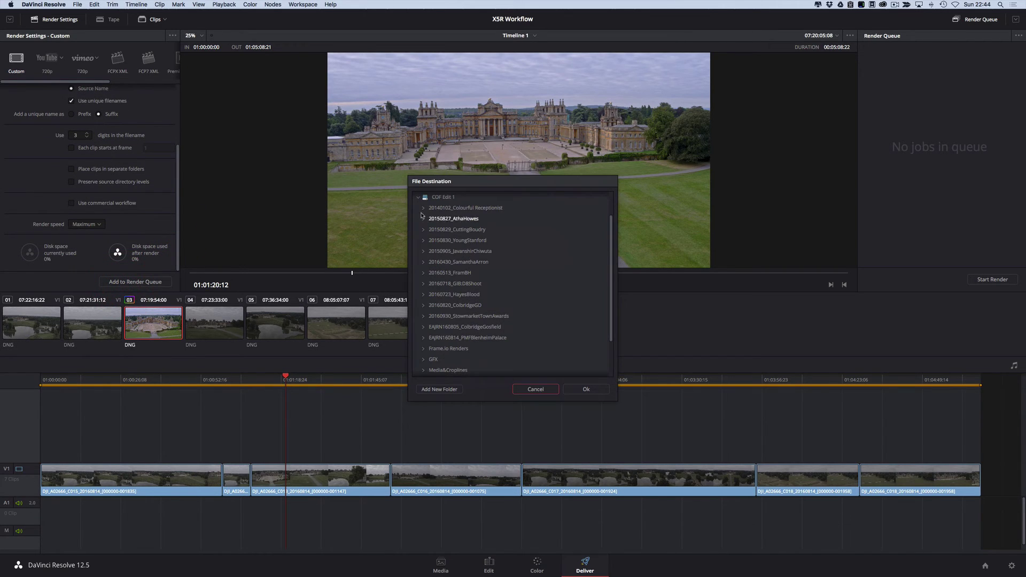
scroll(472, 306, down, 3)
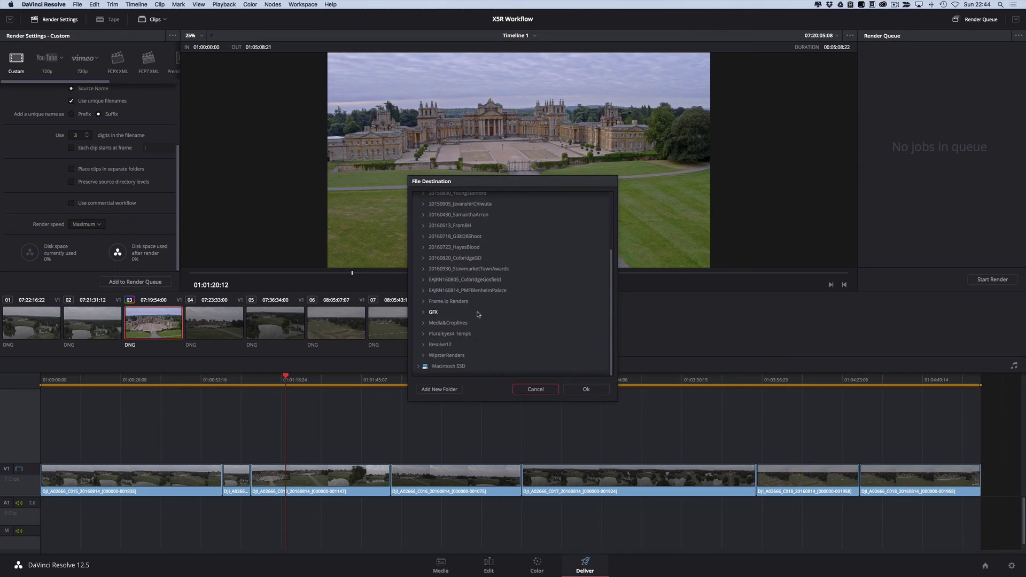
click(424, 290)
click(428, 323)
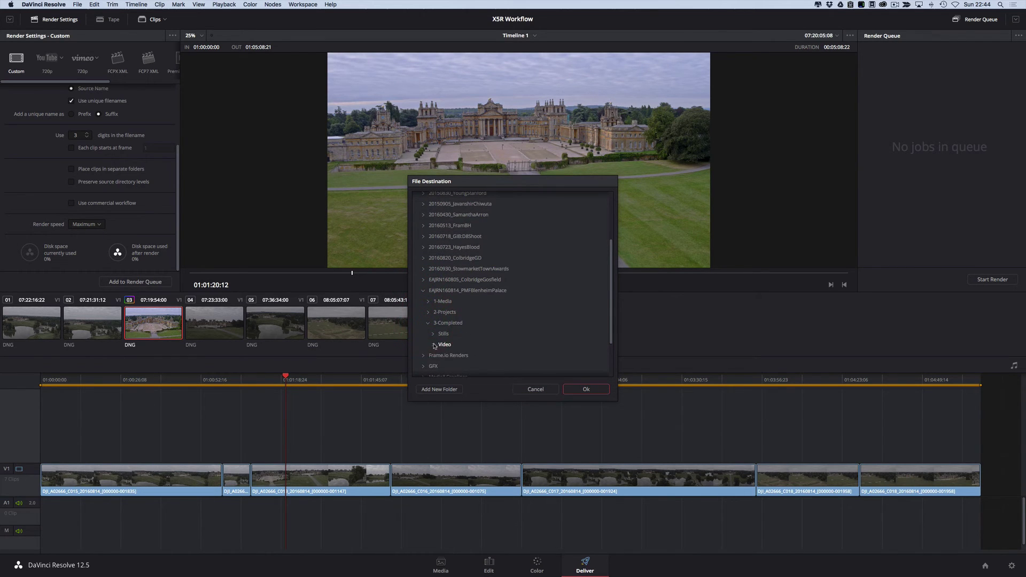
click(433, 344)
click(458, 355)
click(576, 388)
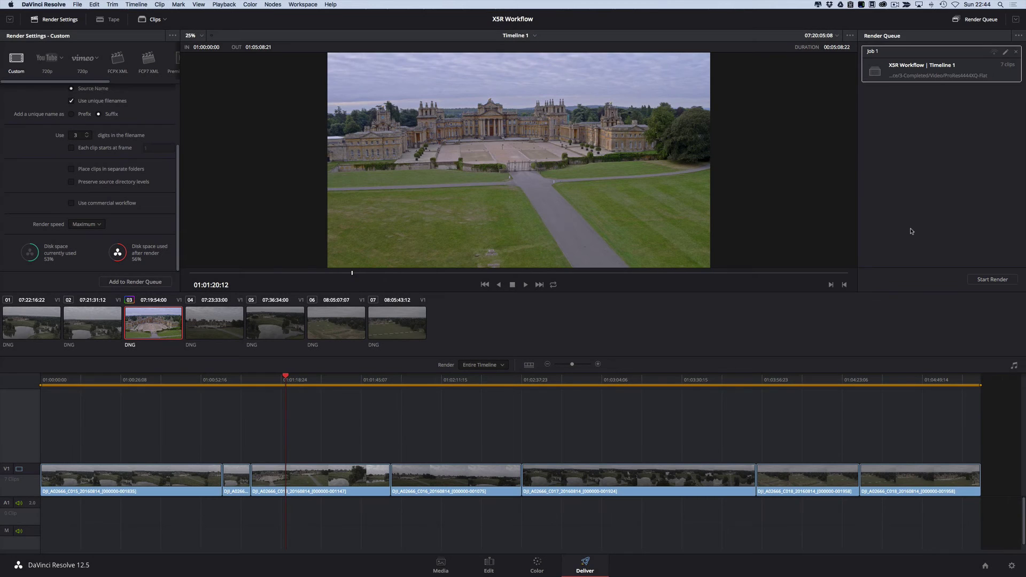
drag(164, 434, 293, 518)
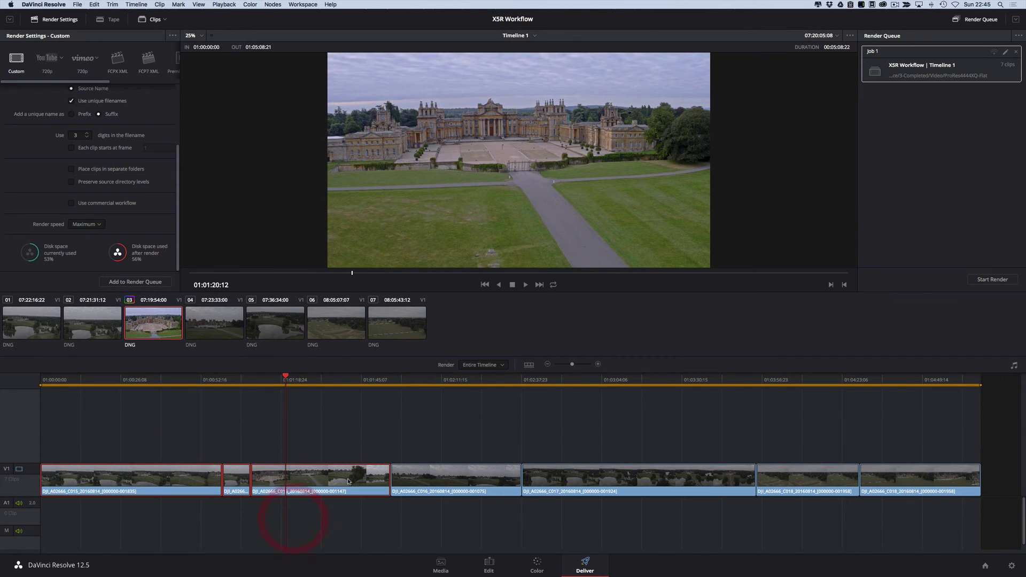
click(340, 444)
drag(170, 436, 315, 535)
drag(473, 429, 968, 510)
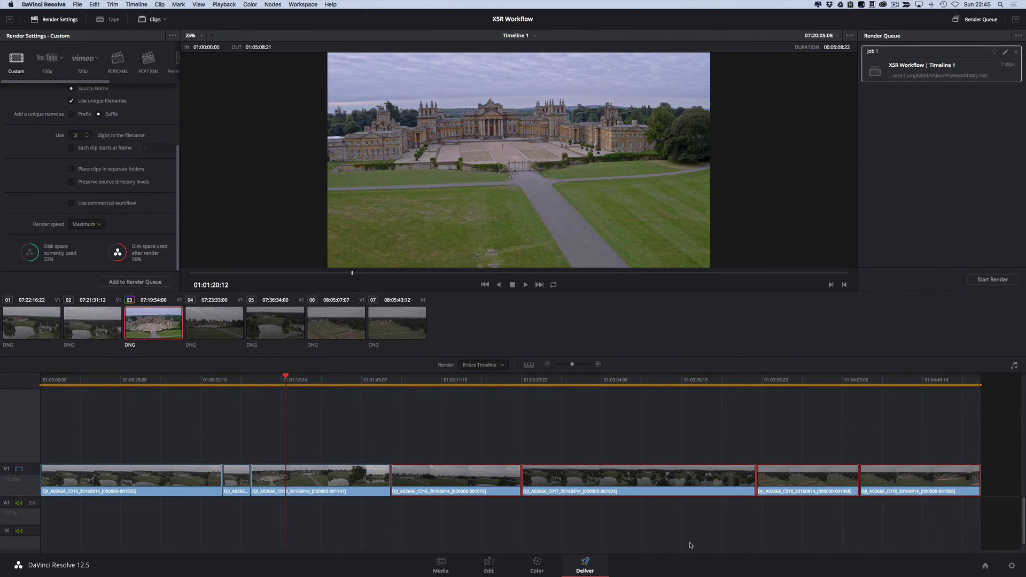
click(470, 459)
drag(162, 437, 279, 526)
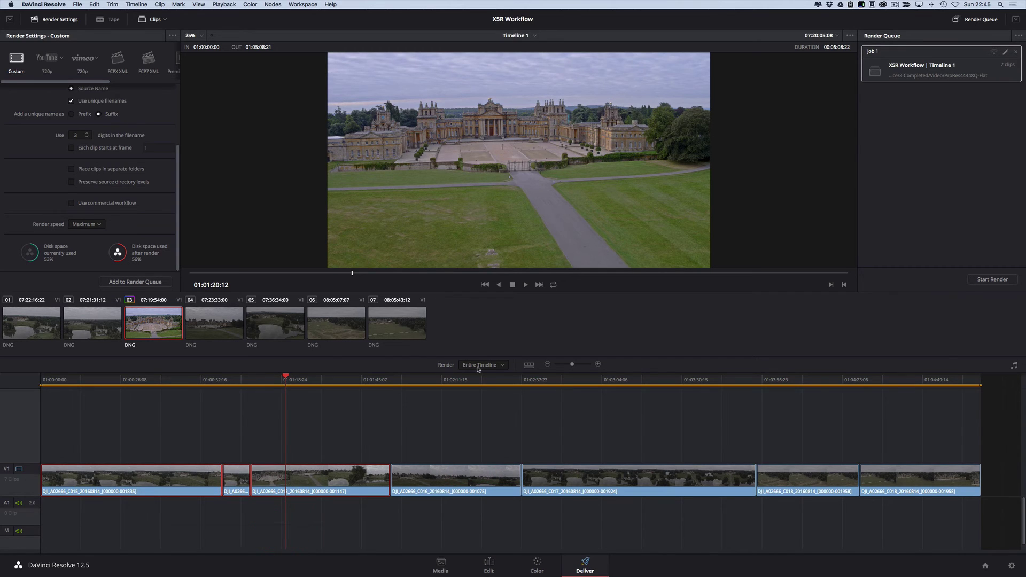
click(500, 365)
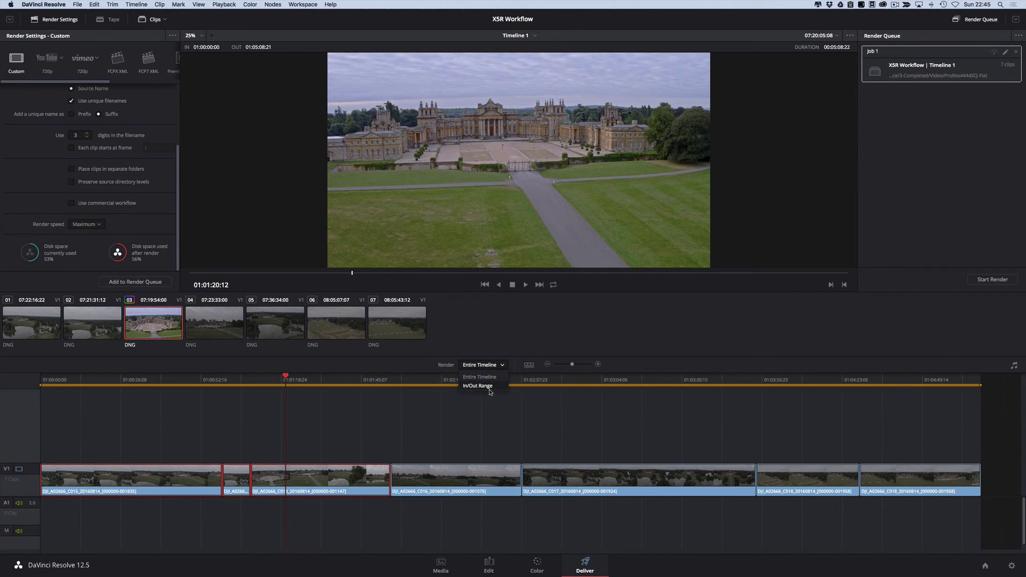
click(43, 389)
click(175, 409)
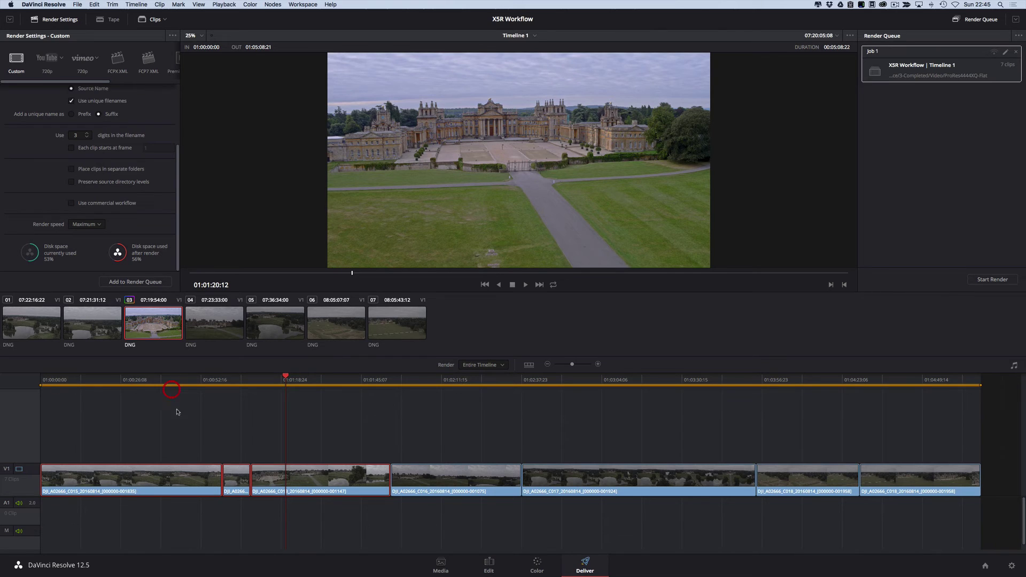
click(48, 384)
drag(194, 387, 222, 387)
drag(980, 383, 523, 411)
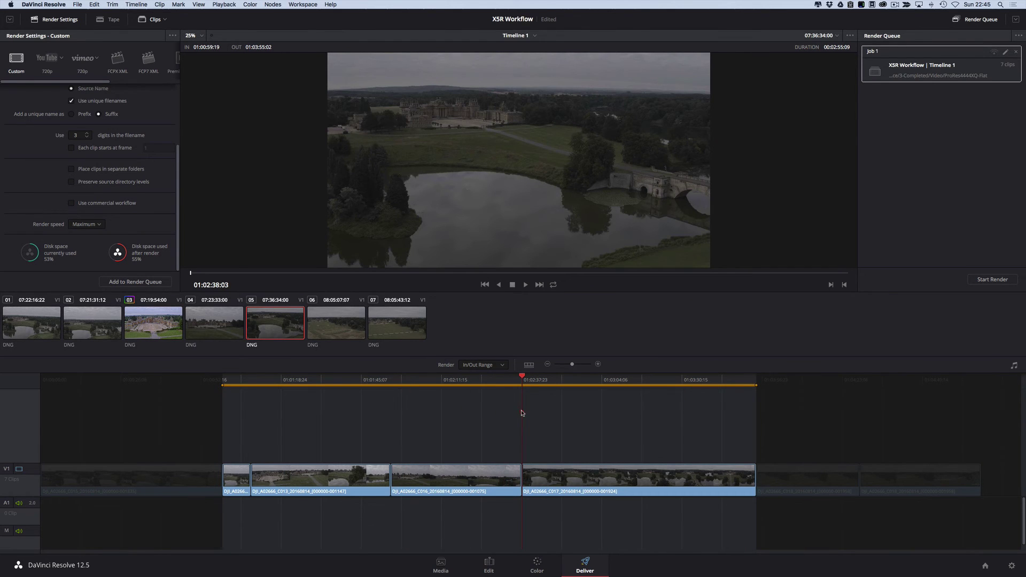
click(547, 398)
click(524, 399)
key(o)
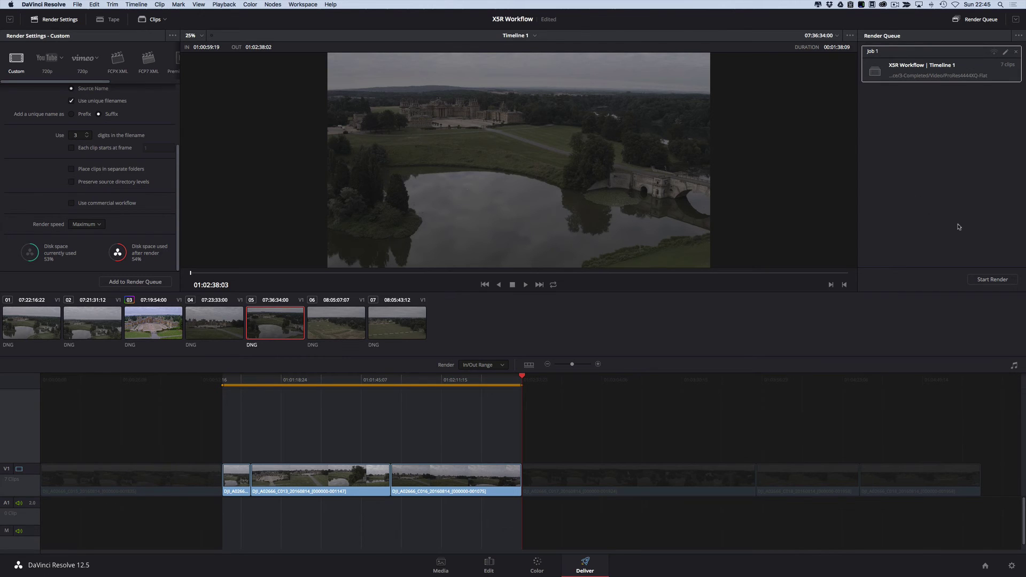
click(482, 365)
click(486, 375)
click(616, 314)
Step: Deselect Job 1 in the render queue
click(890, 153)
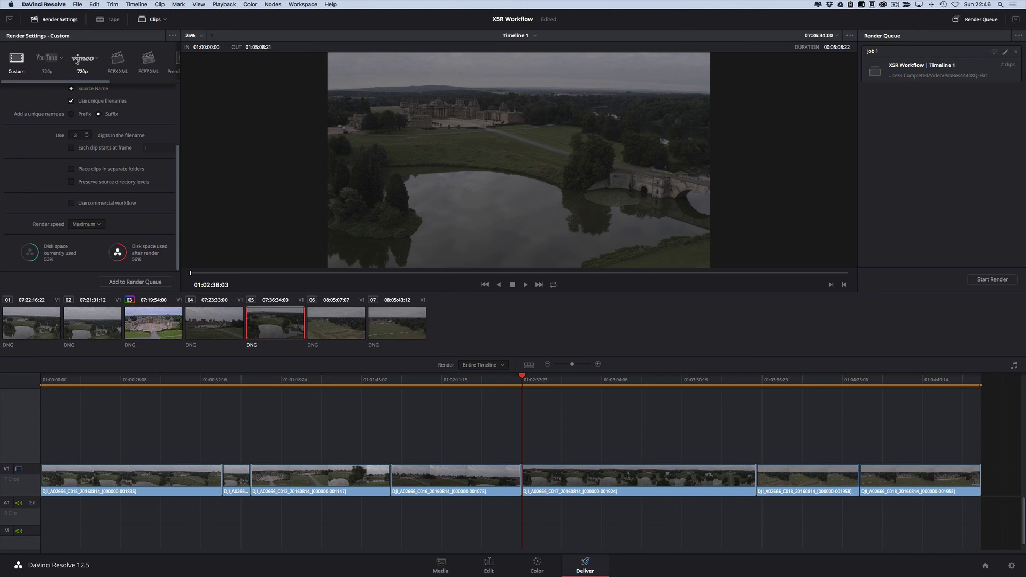
Step: Open the Color page with the Keyframes panel and select clip 03 to show its grade nodes
click(526, 564)
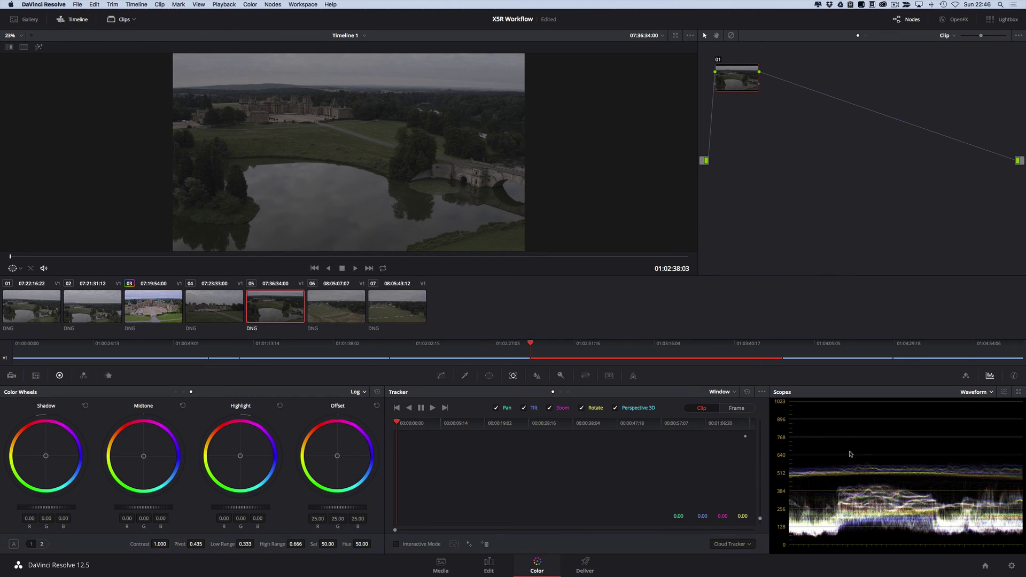
click(966, 376)
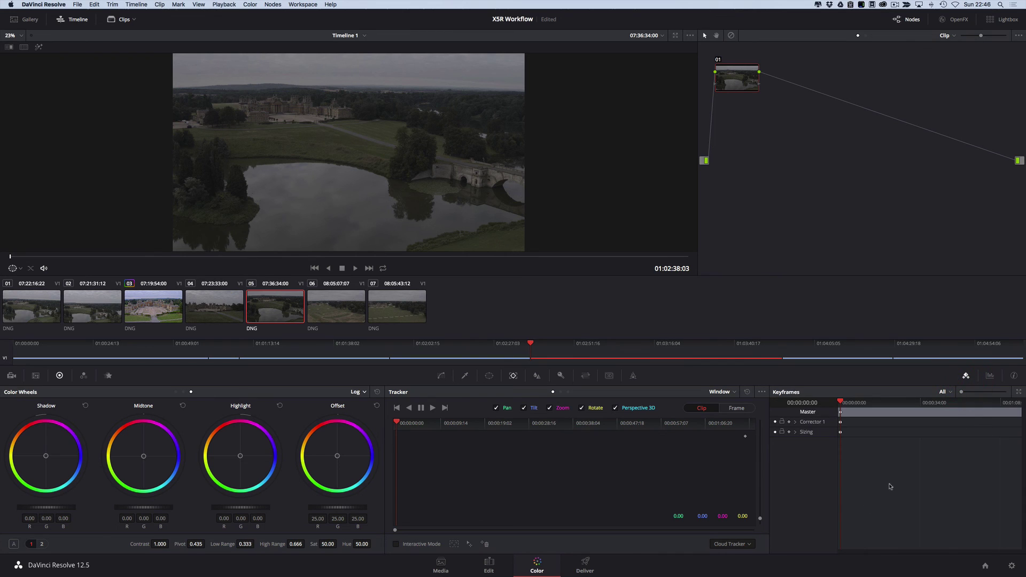
click(166, 315)
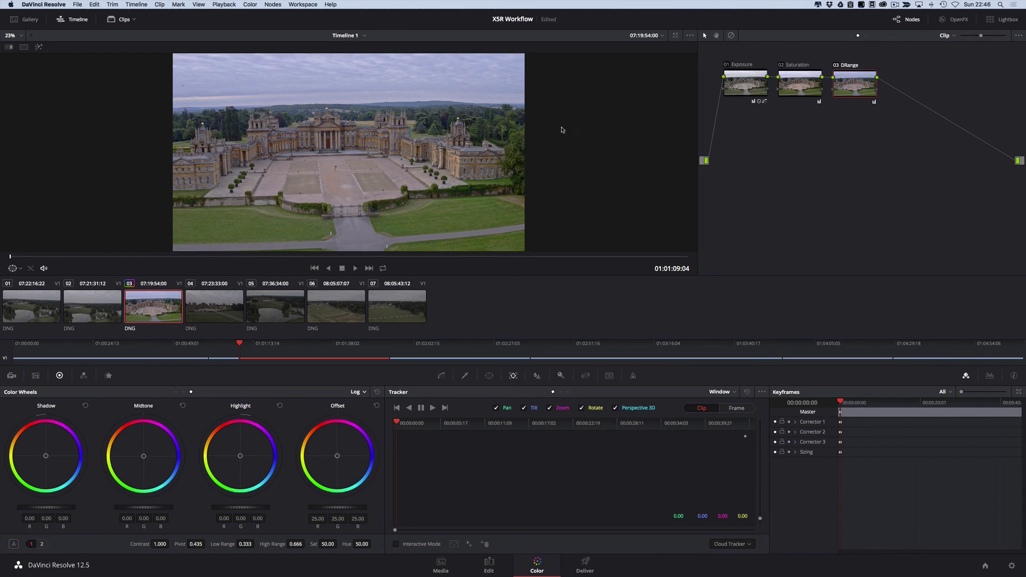